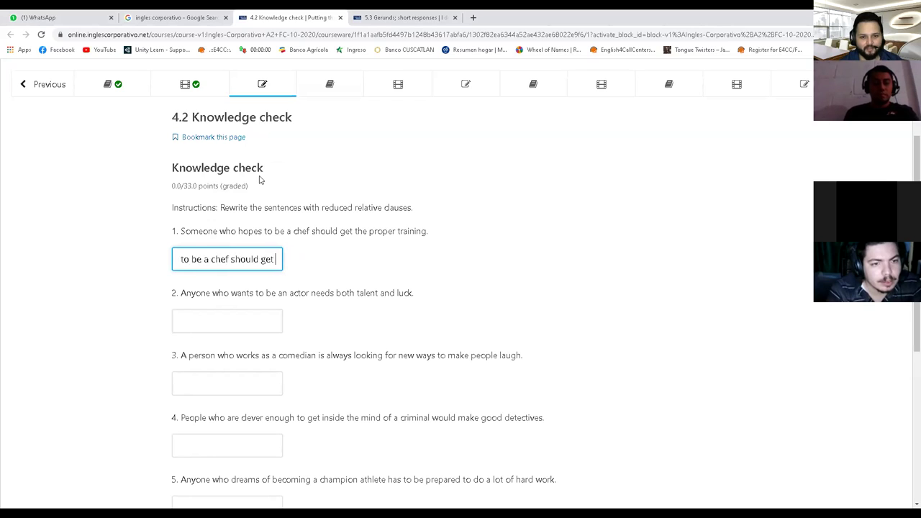
# Finish answer 1 with "the proper training." and answer sentence 2 with "Anyone wanting to be an actor needs both talent and luck.".
pyautogui.write('raining.')
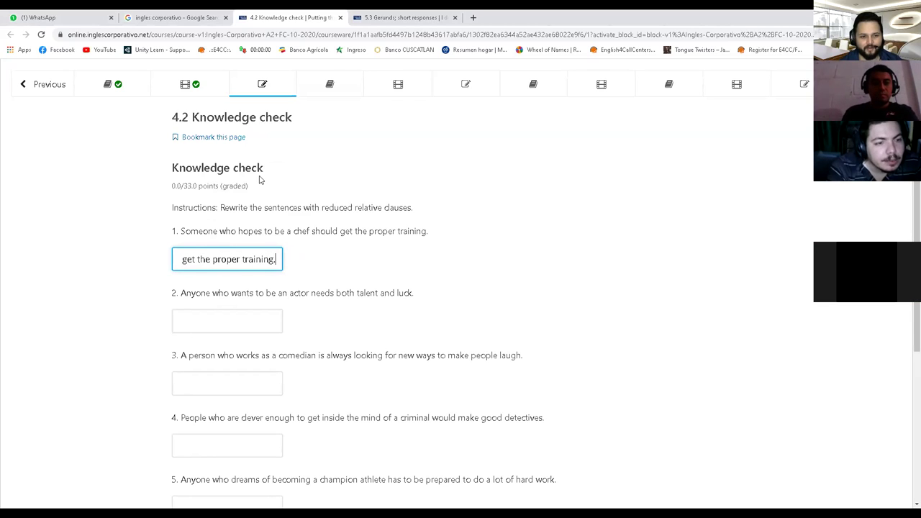
pyautogui.press('Tab')
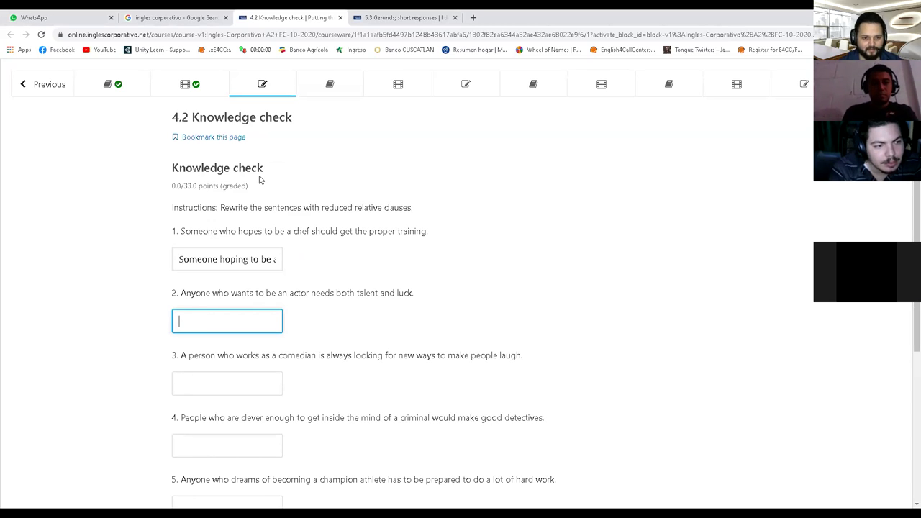
pyautogui.write('A')
pyautogui.write('nyon')
pyautogui.press('BackSpace')
pyautogui.write('ne wanting to ')
pyautogui.write('be an')
pyautogui.write(' actor needs t')
pyautogui.write('oth tal')
pyautogui.write('ent and luck.')
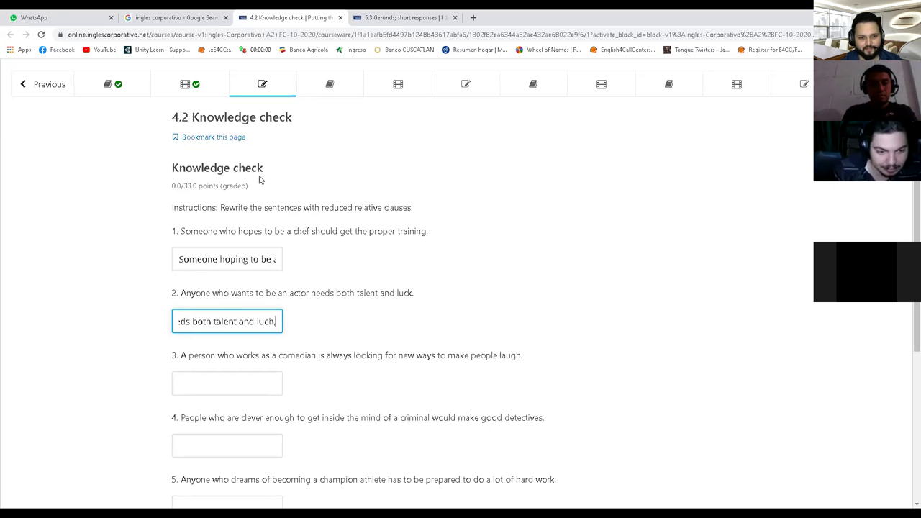
pyautogui.press('Tab')
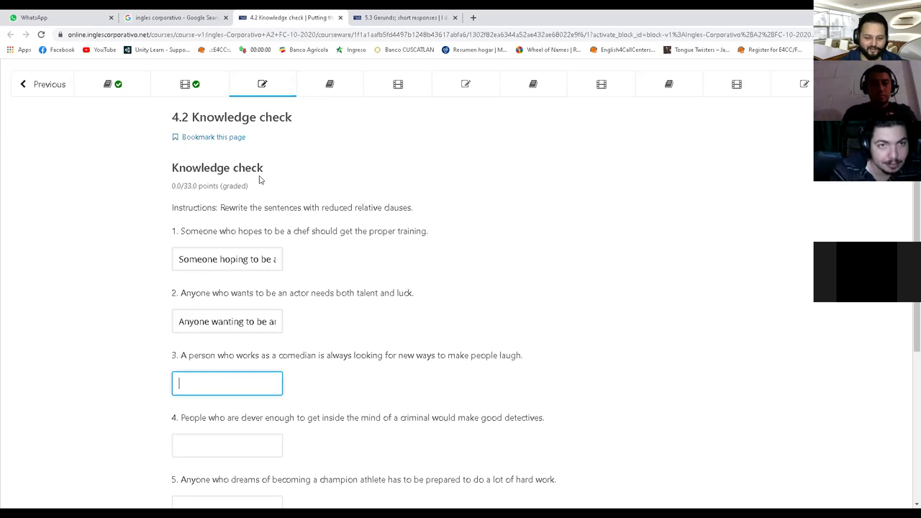
# Answer sentence 3 with "A person working as a comedian is always looking for new qways to make people laugh.".
pyautogui.scroll(-3, 240, 177)
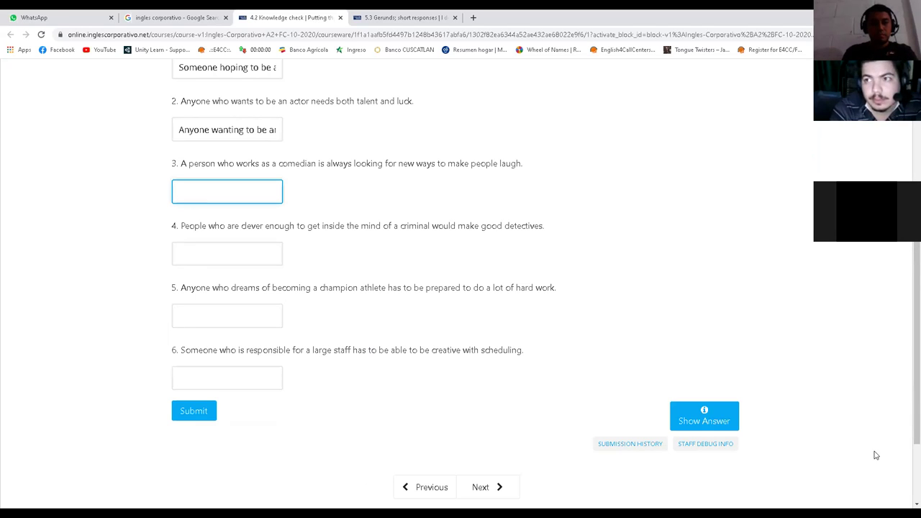
pyautogui.write('A person wo')
pyautogui.press('BackSpace')
pyautogui.press('BackSpace')
pyautogui.write('working ')
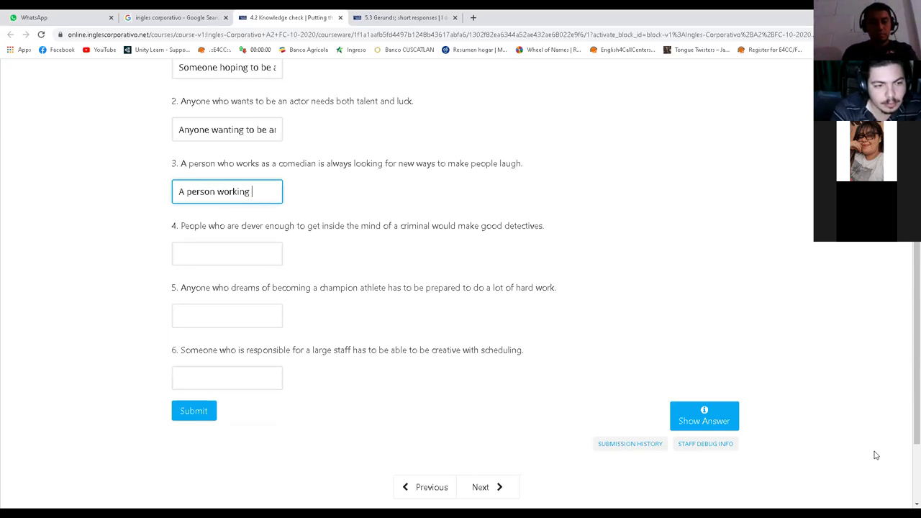
pyautogui.write('as a comedia')
pyautogui.write('n is always look')
pyautogui.write('ing for new qways ')
pyautogui.write('to make people la')
pyautogui.write('ugh.')
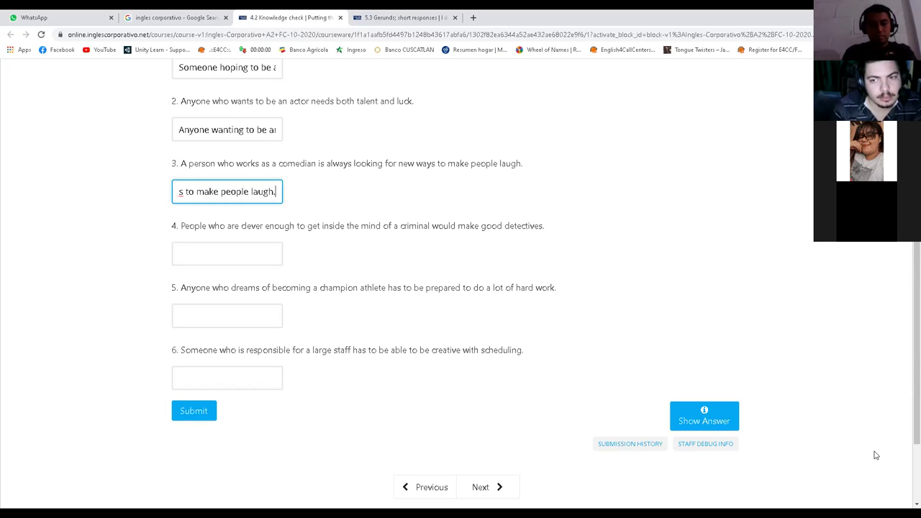
# Replace the mistyped word "qways" in answer 3 with "always".
pyautogui.press('Left')
pyautogui.press('Left')
pyautogui.press('Left')
pyautogui.press('Left')
pyautogui.press('Left')
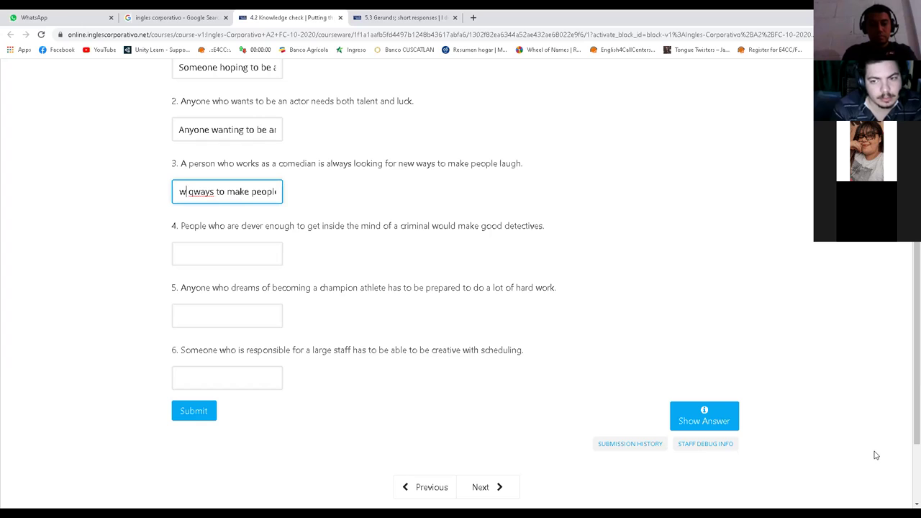
pyautogui.press('BackSpace')
pyautogui.press('BackSpace')
pyautogui.press('BackSpace')
pyautogui.press('BackSpace')
pyautogui.press('BackSpace')
pyautogui.write('alwayw')
pyautogui.press('BackSpace')
pyautogui.write('s')
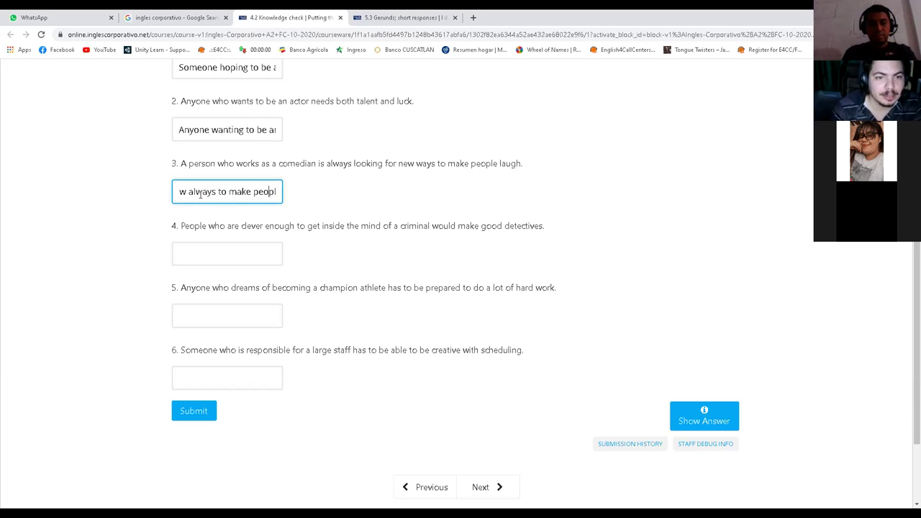
# Review the full wording of answer 3 from end to start.
pyautogui.moveTo(200, 194); pyautogui.dragTo(391, 189)
pyautogui.click(248, 193)
pyautogui.moveTo(248, 193); pyautogui.dragTo(54, 188)
pyautogui.doubleClick(206, 190)
pyautogui.doubleClick(234, 193)
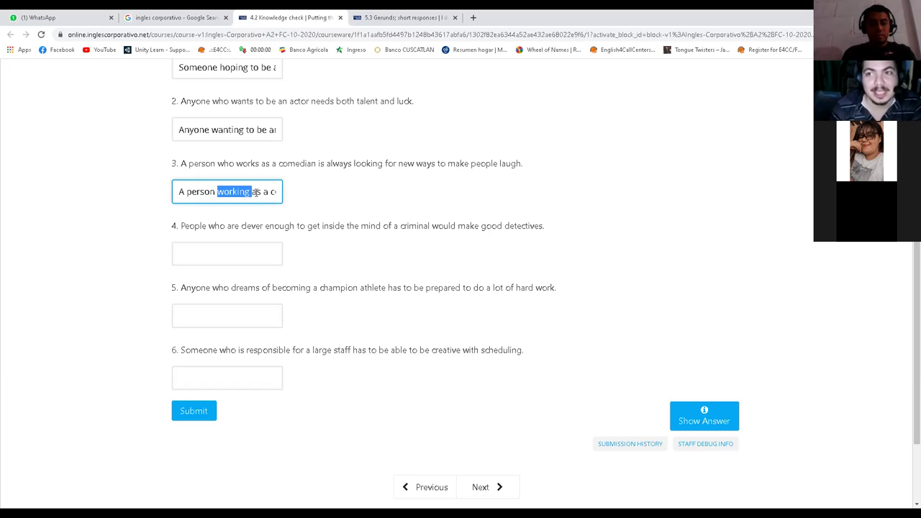
pyautogui.tripleClick(256, 193)
pyautogui.click(248, 195)
# Answer sentence 4 with "People clever enough to get inside the mind of a criminal would make good detectives.".
pyautogui.click(235, 253)
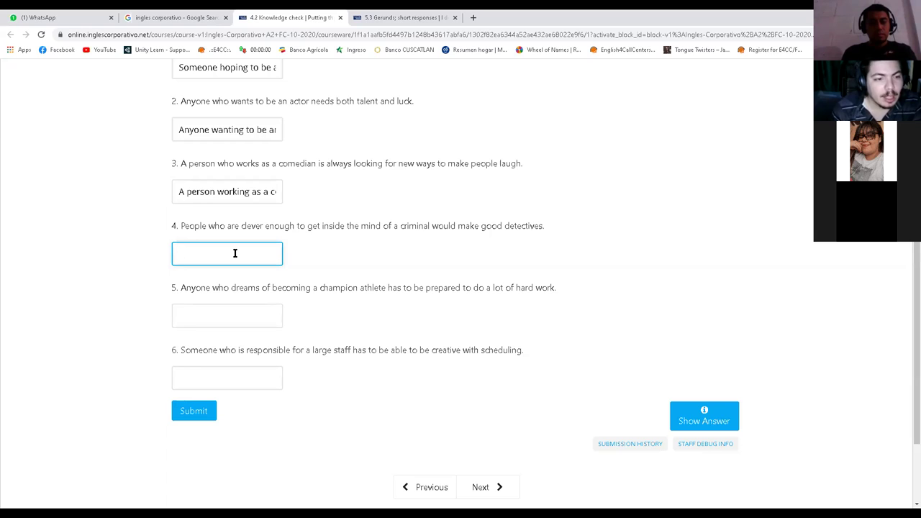
pyautogui.write('P')
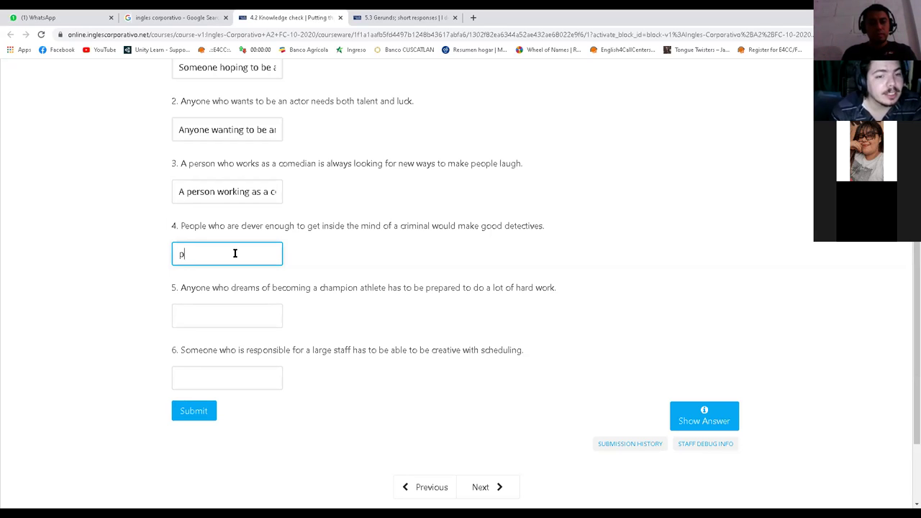
pyautogui.press('BackSpace')
pyautogui.write('P')
pyautogui.write('eo')
pyautogui.press('BackSpace')
pyautogui.write('ople c')
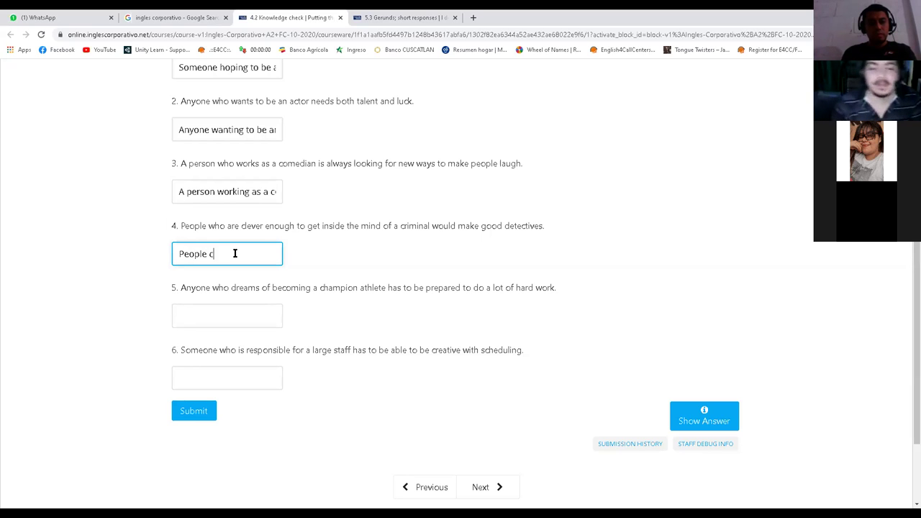
pyautogui.write('lever enough to')
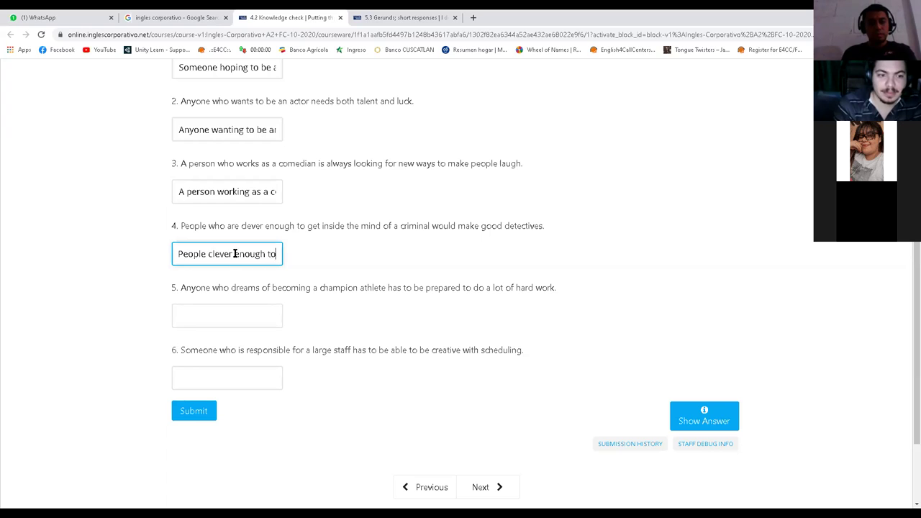
pyautogui.write(' get inside the mind o')
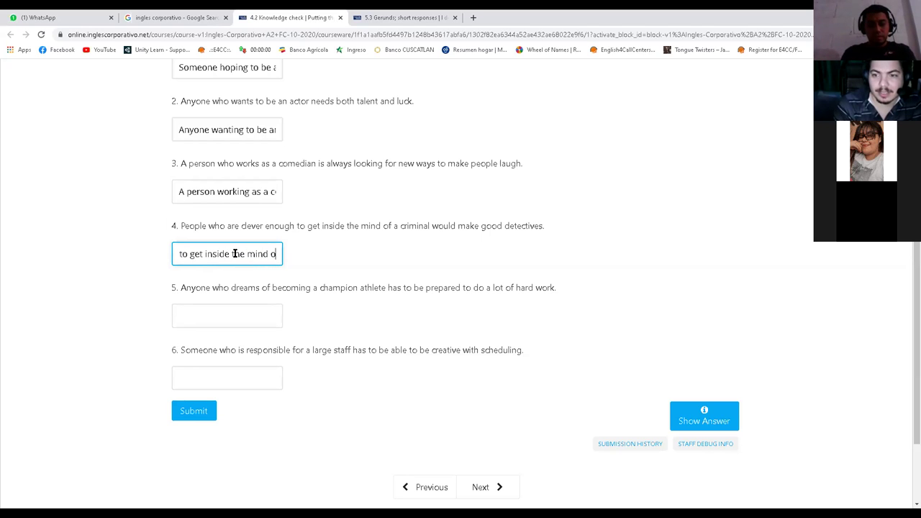
pyautogui.write('f a criminal ')
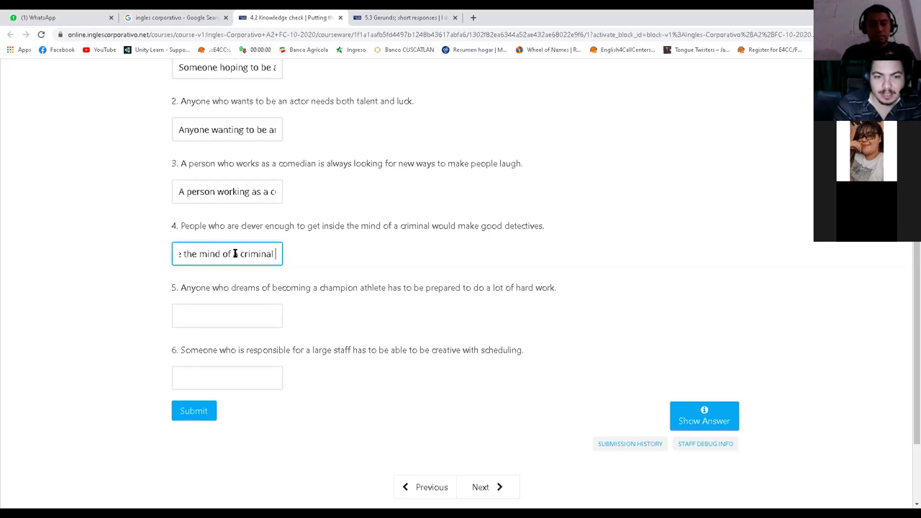
pyautogui.write('would make good d')
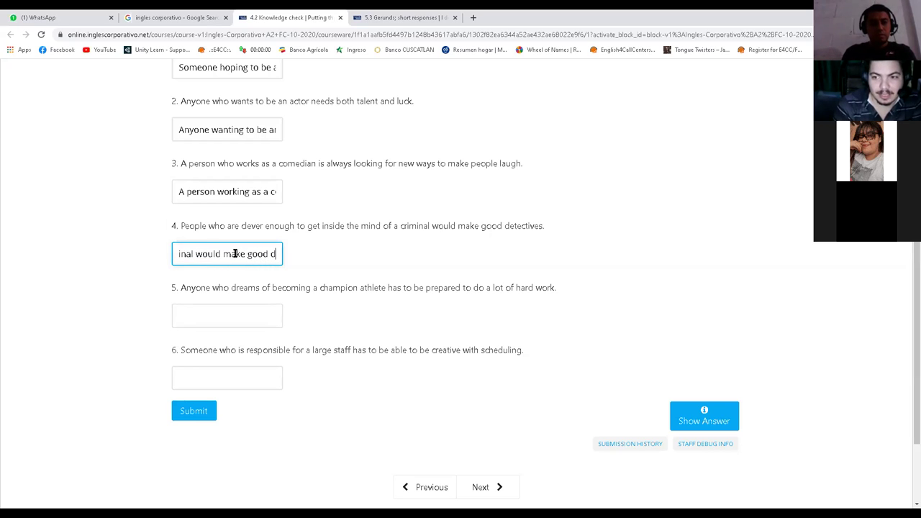
pyautogui.write('etectives.')
pyautogui.press('Tab')
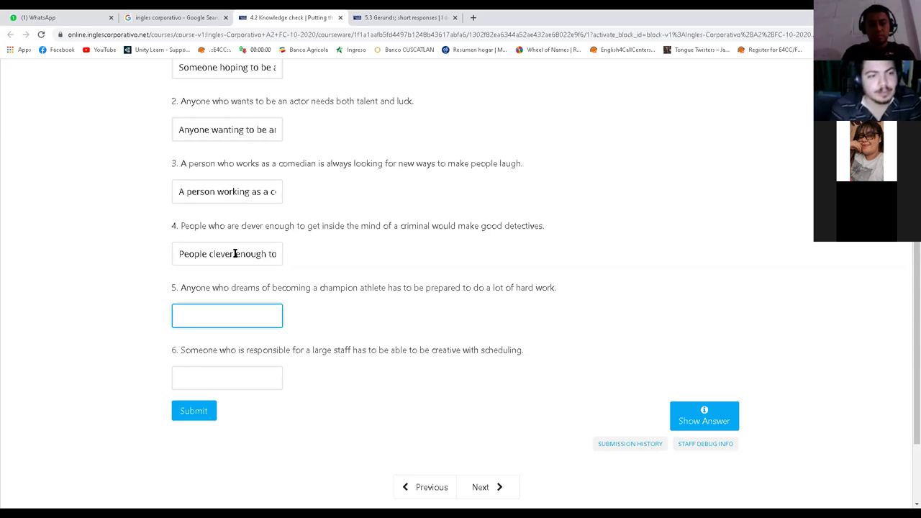
# Answer sentence 5 with "Anyone dreaming of becoming a champion athlete has to be prepared to do a lot of hard work.".
pyautogui.write('Any')
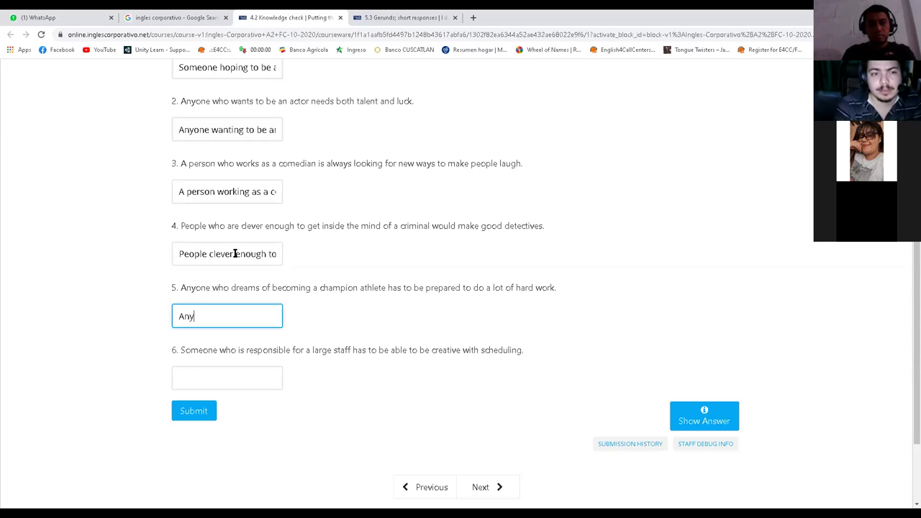
pyautogui.write('one dreaming of ')
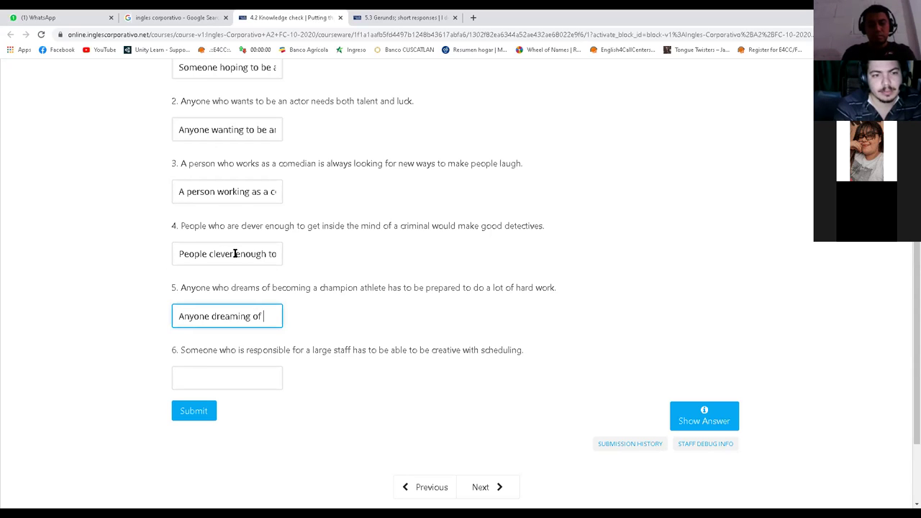
pyautogui.write('becoming a champ')
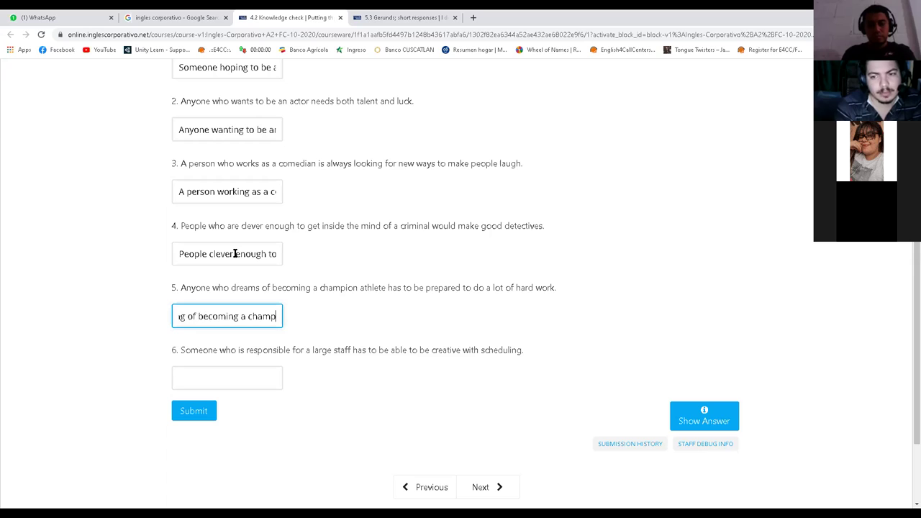
pyautogui.write('ion a')
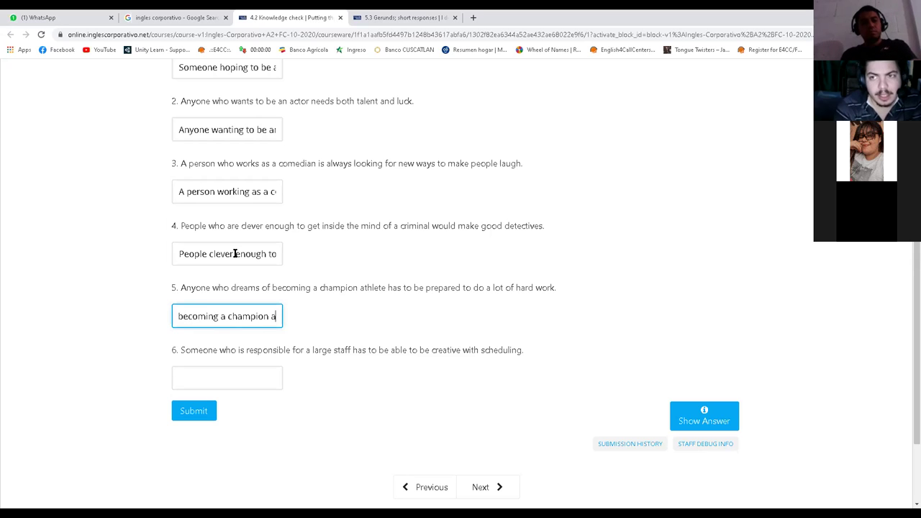
pyautogui.write('thlete')
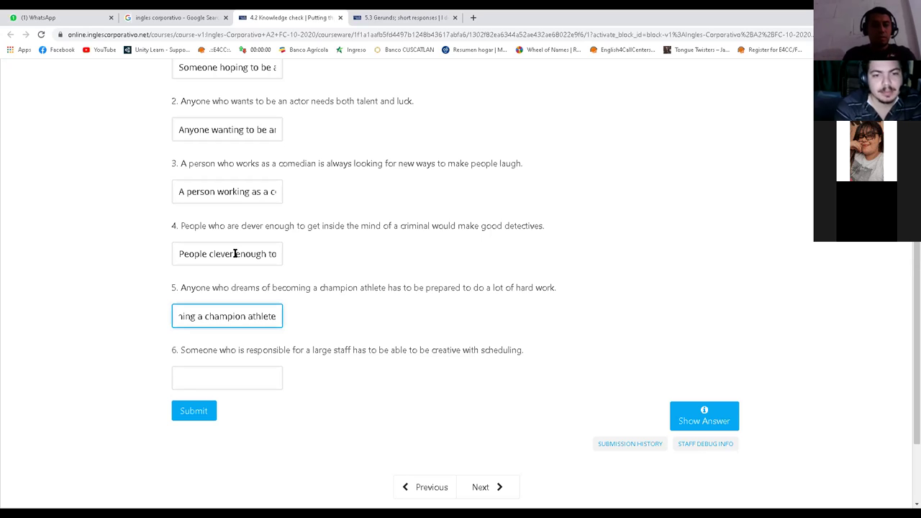
pyautogui.write(' has to be pre')
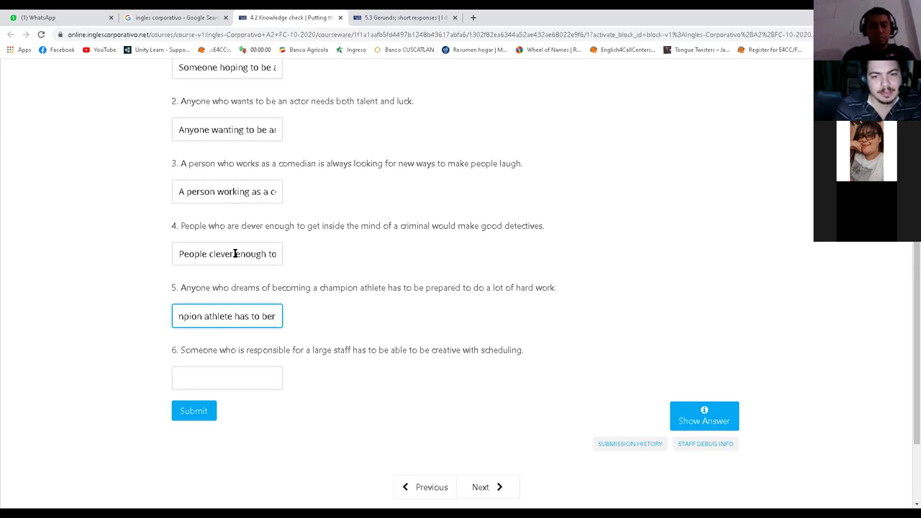
pyautogui.write('pared ')
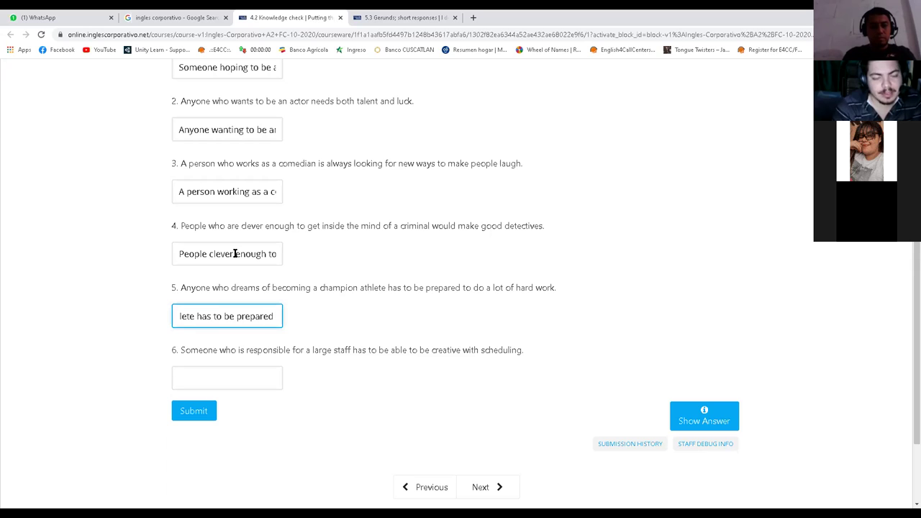
pyautogui.write('to do a lot')
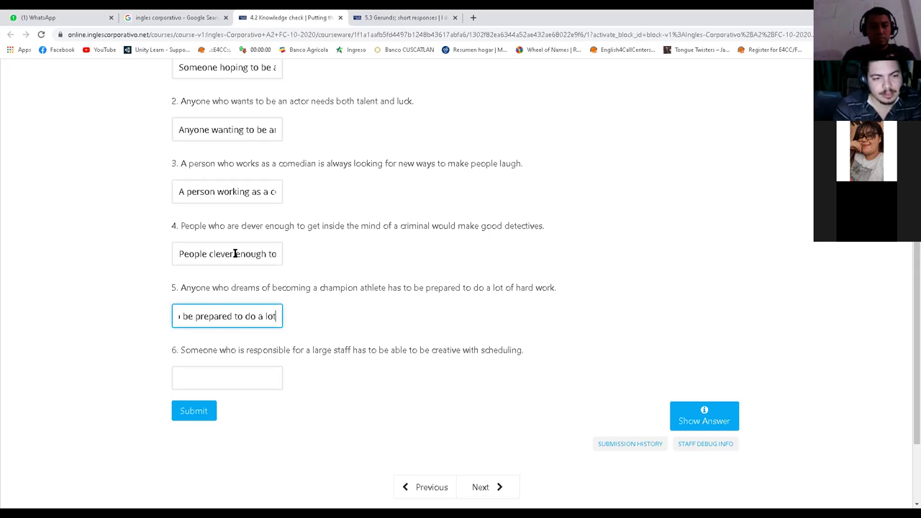
pyautogui.write(' of hard ')
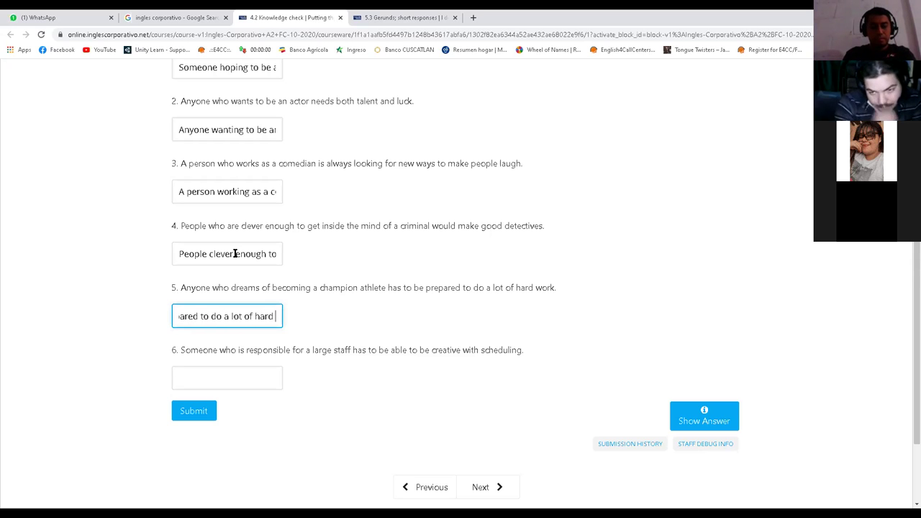
pyautogui.write('work.')
pyautogui.press('Tab')
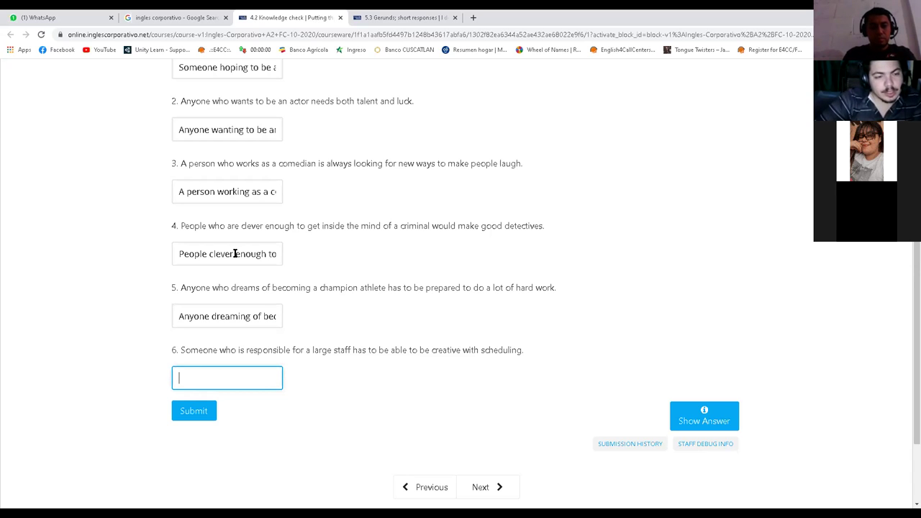
# Answer sentence 6 with "Someone responsible for a large staff has to be able to be creative with scheduling.".
pyautogui.write('Sin')
pyautogui.press('BackSpace')
pyautogui.press('BackSpace')
pyautogui.write('oe')
pyautogui.press('BackSpace')
pyautogui.write('meone ')
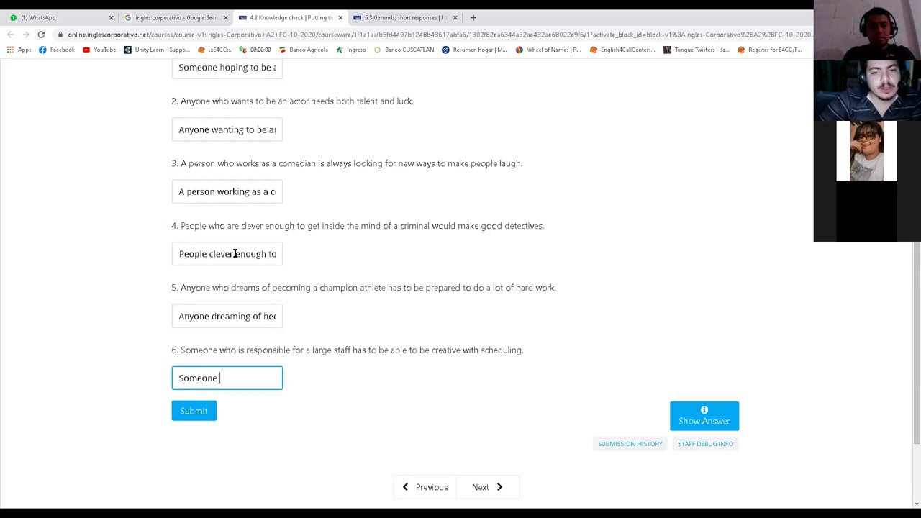
pyautogui.write('responsible for a lagr')
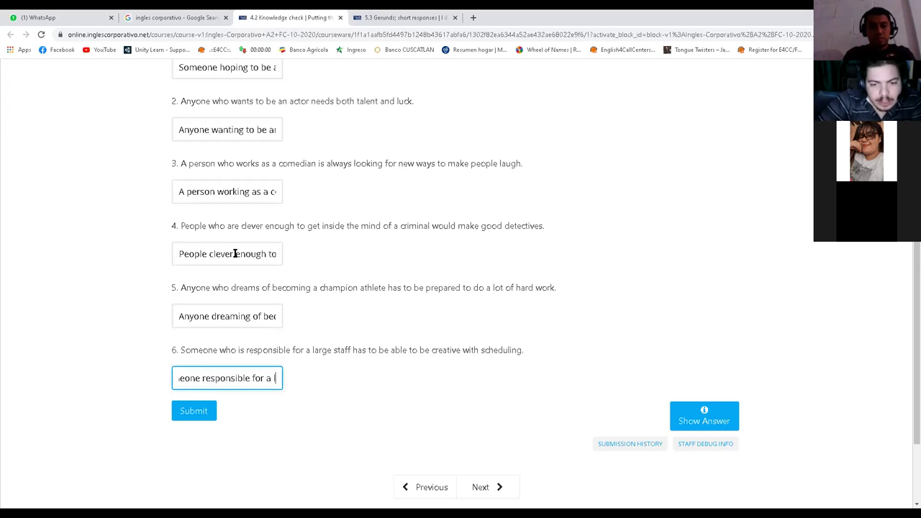
pyautogui.press('BackSpace')
pyautogui.press('BackSpace')
pyautogui.write('r')
pyautogui.write('ge staff has to')
pyautogui.write(' be able ')
pyautogui.write('to be create')
pyautogui.press('BackSpace')
pyautogui.write('ive with schedulin')
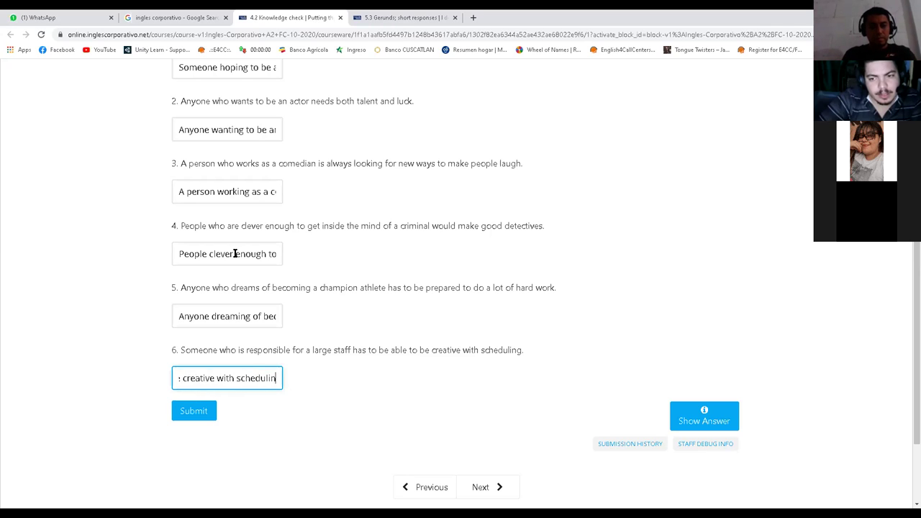
# Submit the knowledge check and look over how each answer is graded.
pyautogui.click(210, 410)
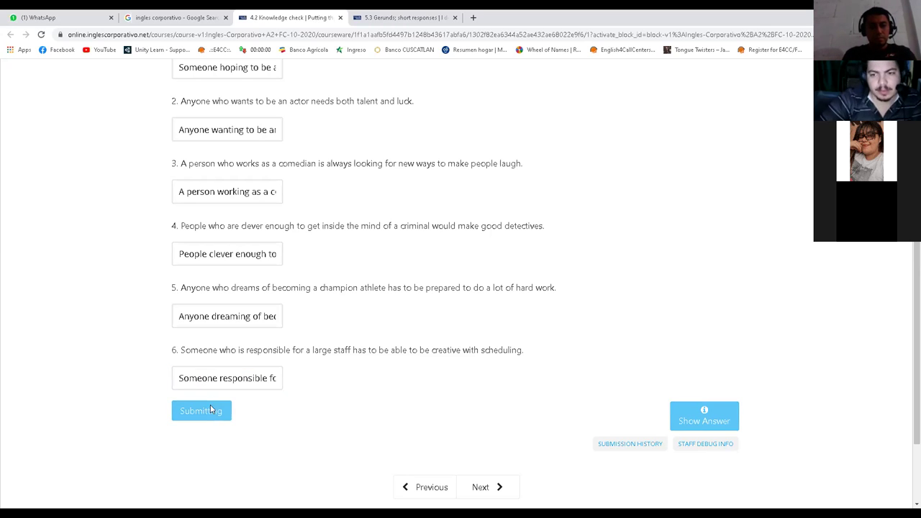
pyautogui.scroll(4, 423, 381)
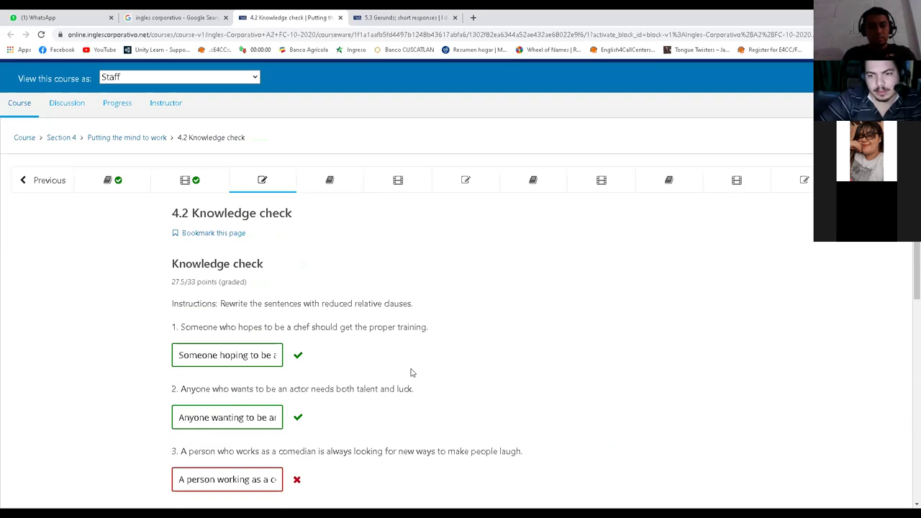
pyautogui.scroll(-1, 231, 374)
# Correct "always" to "ways" in answer 3 so its ending reads "looking for new ways to make people laugh.".
pyautogui.click(230, 375)
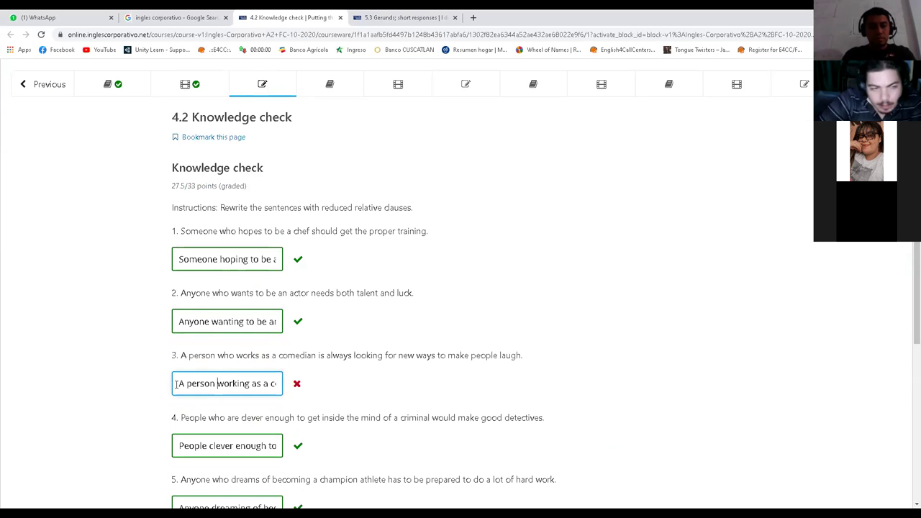
pyautogui.click(246, 386)
pyautogui.press('Right')
pyautogui.press('Right')
pyautogui.press('Right')
pyautogui.press('Right')
pyautogui.press('Right')
pyautogui.press('Right')
pyautogui.press('Right')
pyautogui.press('Right')
pyautogui.press('Right')
pyautogui.press('Right')
pyautogui.press('Right')
pyautogui.press('Right')
pyautogui.press('Right')
pyautogui.press('Right')
pyautogui.press('Right')
pyautogui.press('Right')
pyautogui.press('Right')
pyautogui.press('Right')
pyautogui.press('Right')
pyautogui.press('Right')
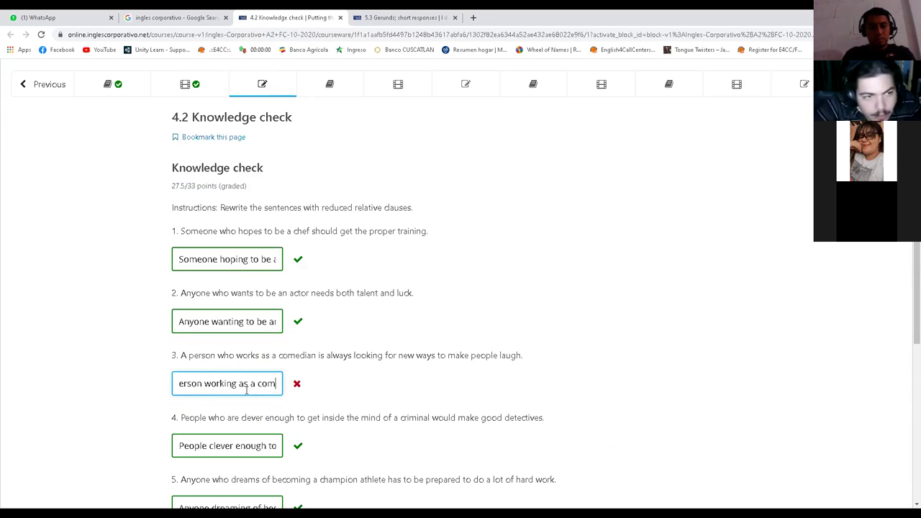
pyautogui.press('Right')
pyautogui.press('Right')
pyautogui.press('Right')
pyautogui.press('Right')
pyautogui.press('Right')
pyautogui.press('Right')
pyautogui.press('Right')
pyautogui.press('Right')
pyautogui.press('Right')
pyautogui.press('Right')
pyautogui.press('Right')
pyautogui.press('Right')
pyautogui.press('Right')
pyautogui.press('Right')
pyautogui.press('Right')
pyautogui.press('Right')
pyautogui.press('Right')
pyautogui.press('Right')
pyautogui.press('Right')
pyautogui.press('Right')
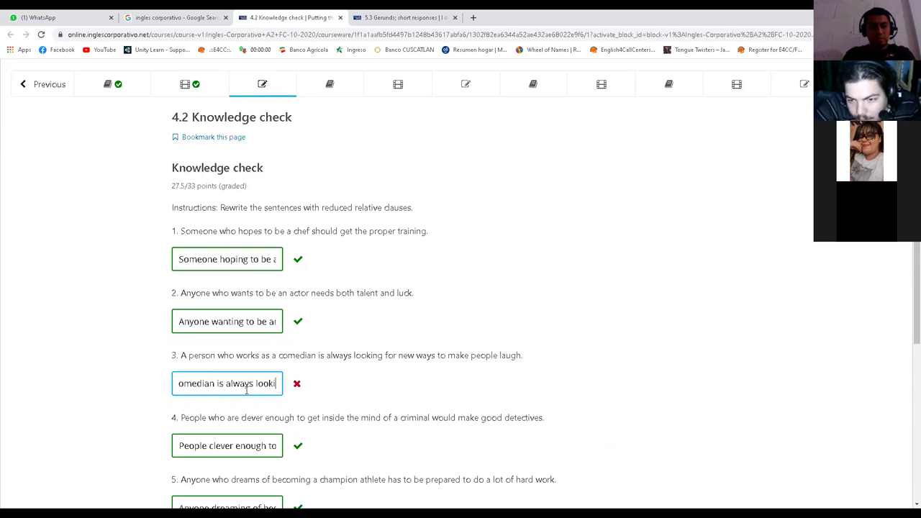
pyautogui.press('Right')
pyautogui.press('Right')
pyautogui.press('Right')
pyautogui.press('Right')
pyautogui.press('Right')
pyautogui.press('Right')
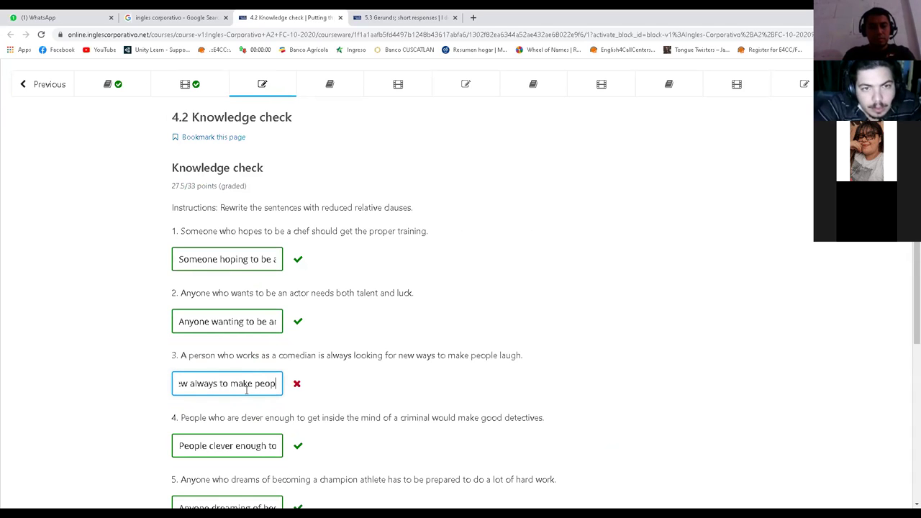
pyautogui.press('Left')
pyautogui.press('Left')
pyautogui.press('Left')
pyautogui.press('Left')
pyautogui.press('Left')
pyautogui.press('Left')
pyautogui.press('Left')
pyautogui.press('Left')
pyautogui.press('Left')
pyautogui.press('Left')
pyautogui.press('Left')
pyautogui.press('Left')
pyautogui.press('Left')
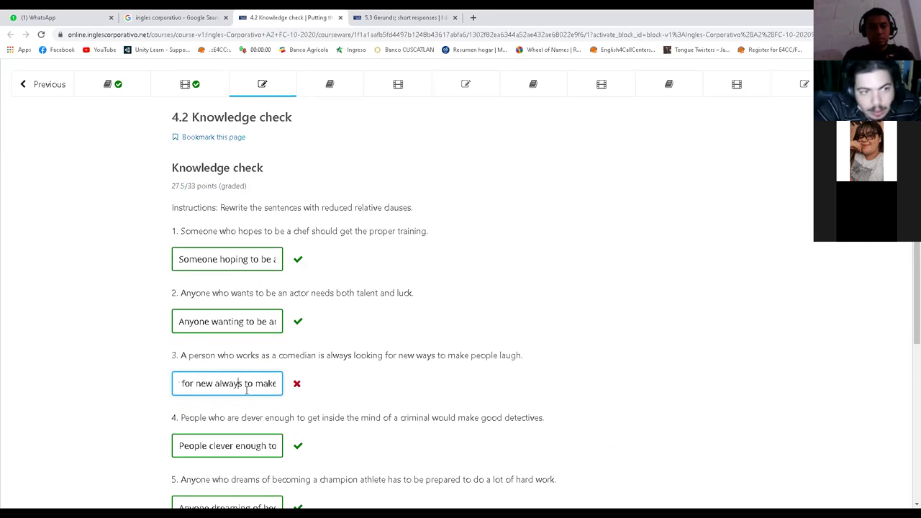
pyautogui.press('BackSpace')
pyautogui.press('BackSpace')
pyautogui.press('BackSpace')
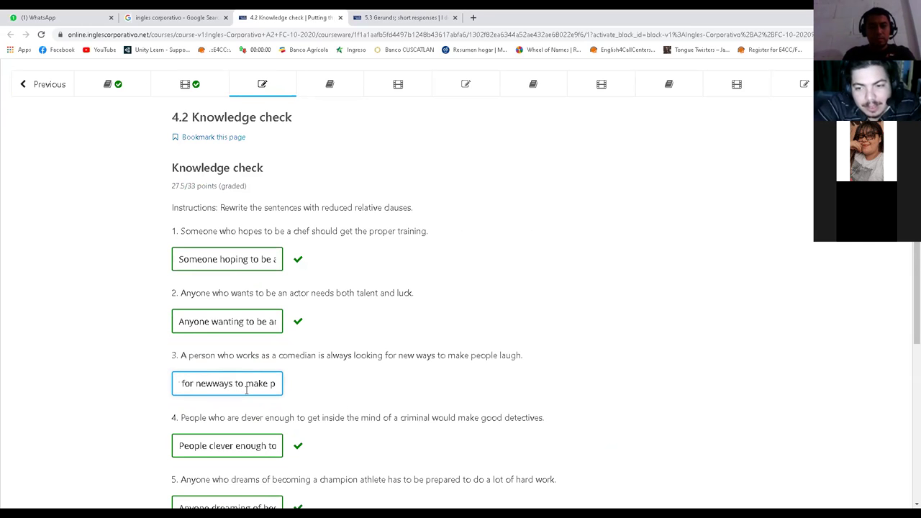
pyautogui.press('End')
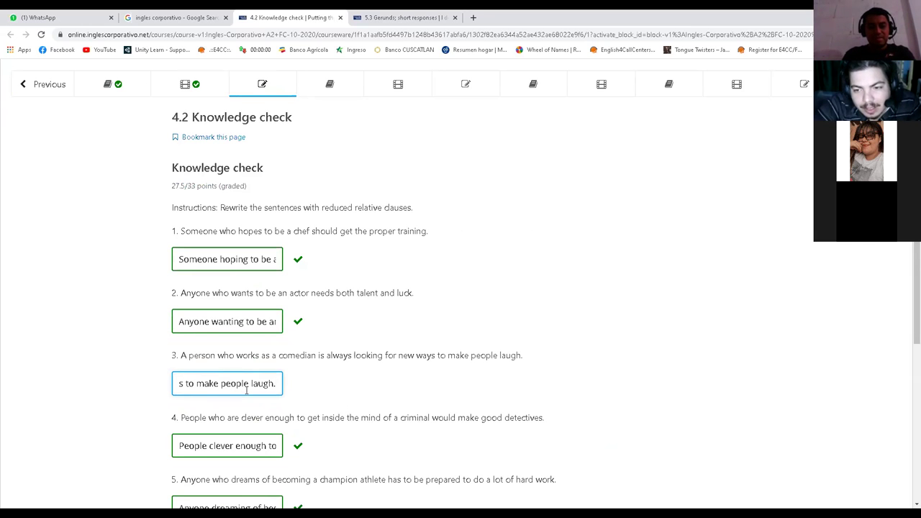
# Resubmit the knowledge check with the corrected answer 3 and review the grading of the six answers.
pyautogui.scroll(-5, 246, 389)
pyautogui.click(212, 277)
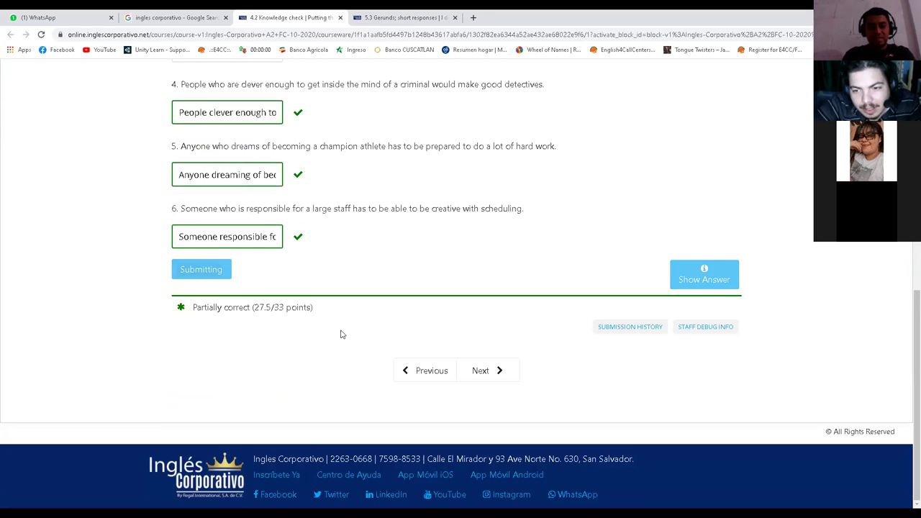
pyautogui.scroll(3, 316, 330)
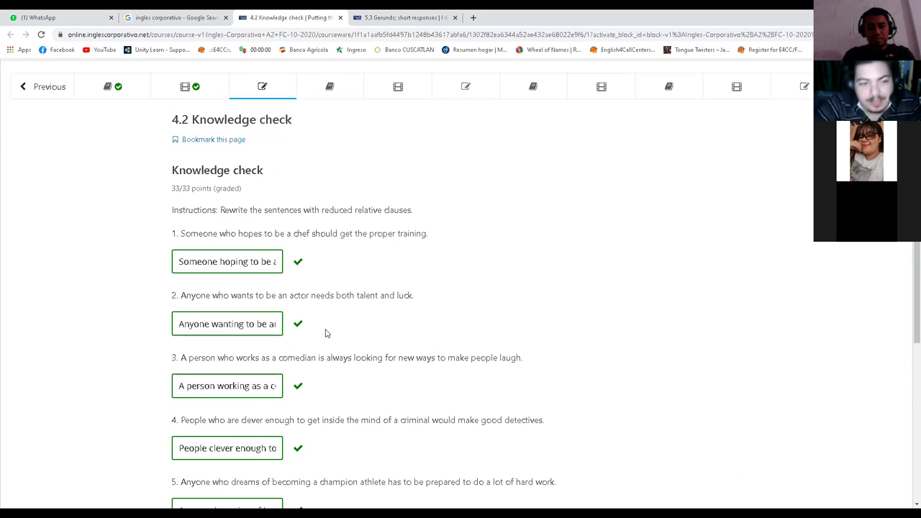
pyautogui.scroll(-1, 325, 333)
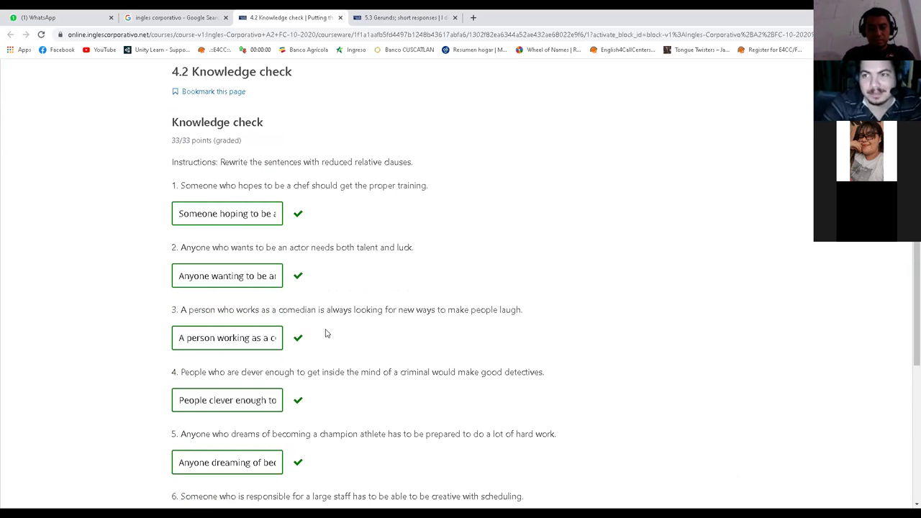
pyautogui.scroll(3, 711, 349)
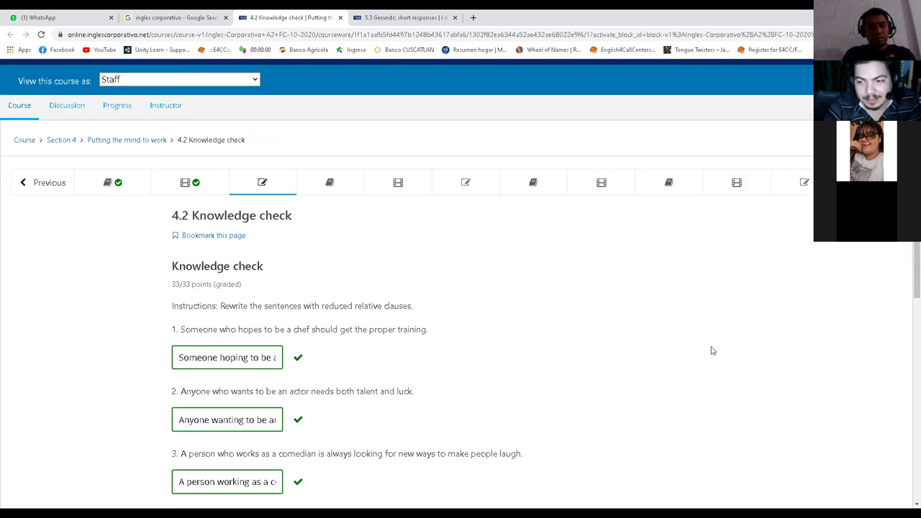
pyautogui.scroll(-7, 469, 313)
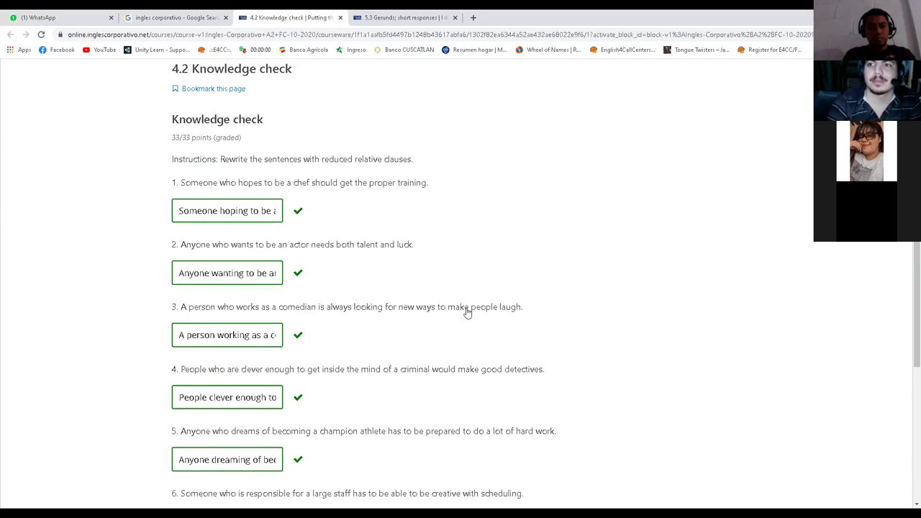
pyautogui.scroll(3, 471, 311)
pyautogui.scroll(5, 471, 312)
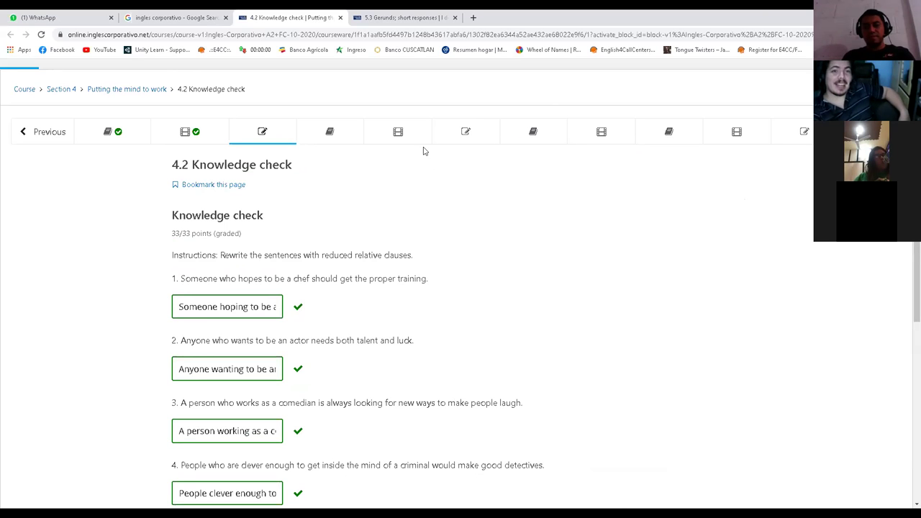
pyautogui.scroll(-3, 651, 265)
pyautogui.scroll(4, 317, 294)
pyautogui.scroll(-3, 403, 290)
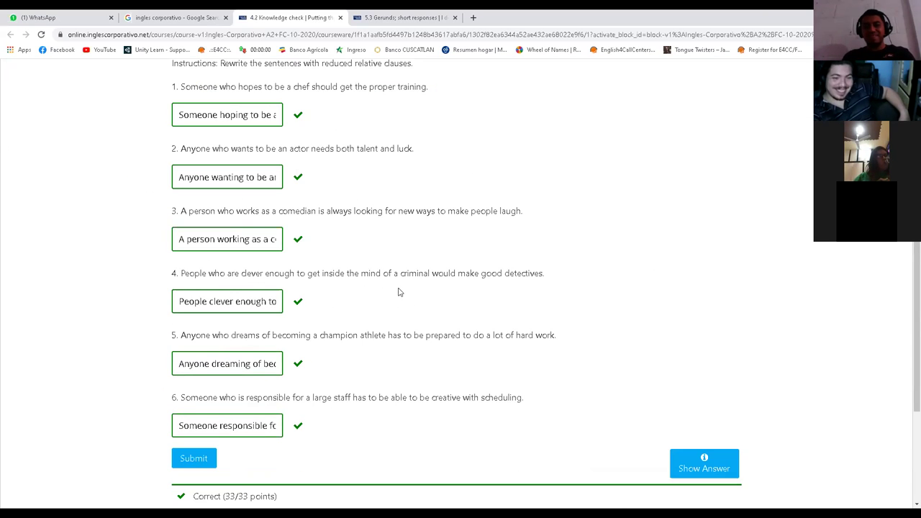
pyautogui.scroll(4, 406, 298)
pyautogui.scroll(-3, 756, 328)
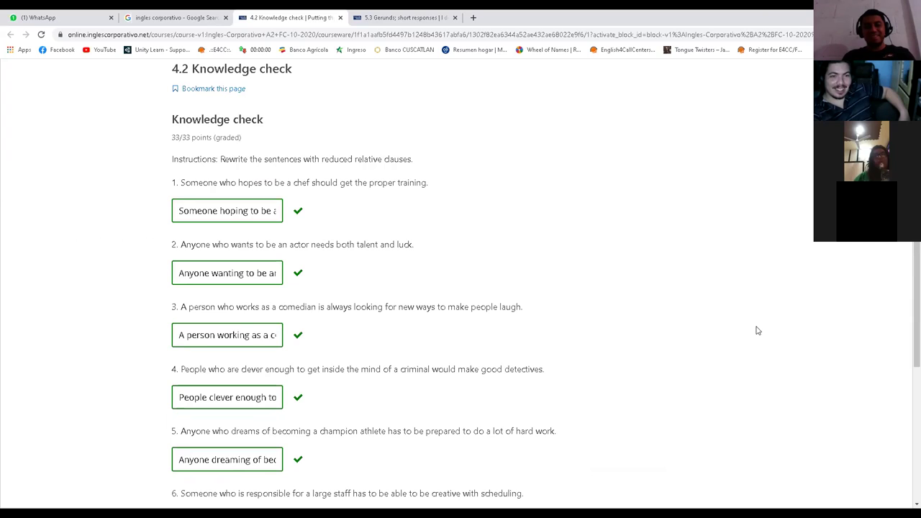